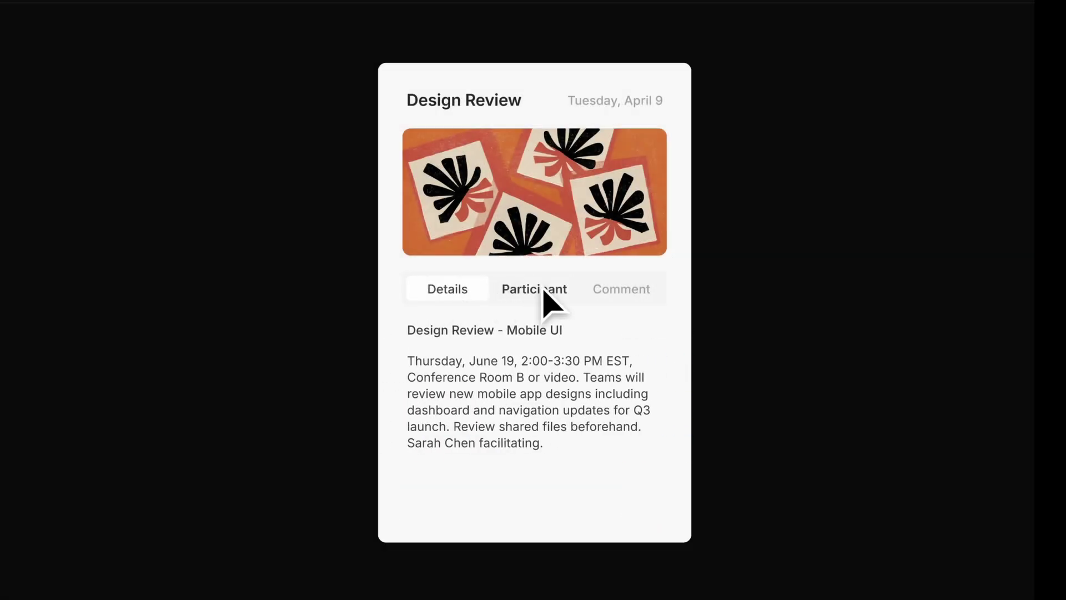
- Show the Design Review participant list, then watch the New Tasks and meadow scene previews
click(543, 290)
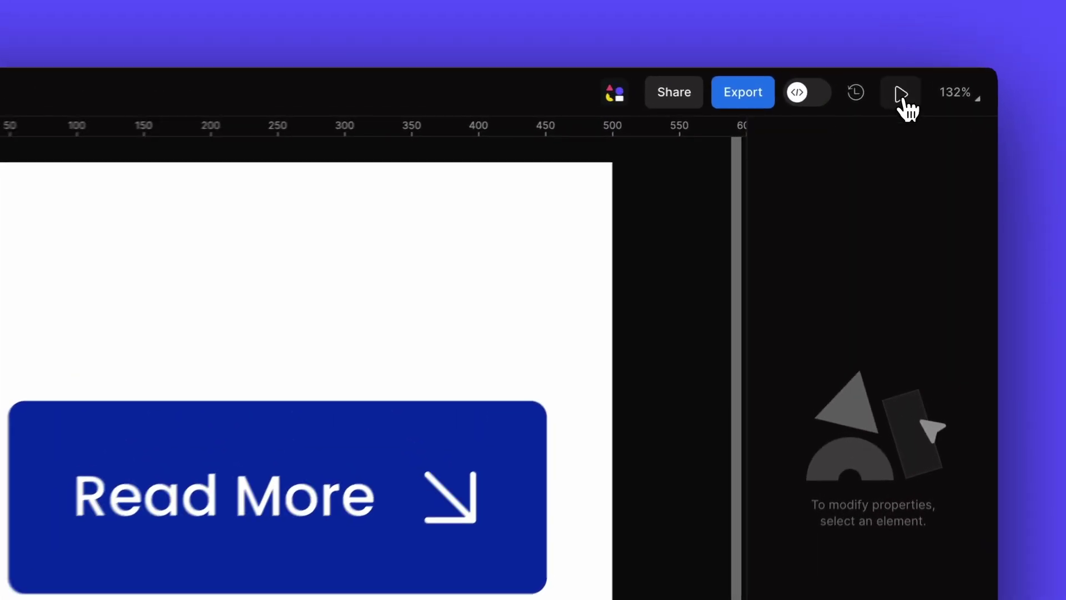
click(904, 100)
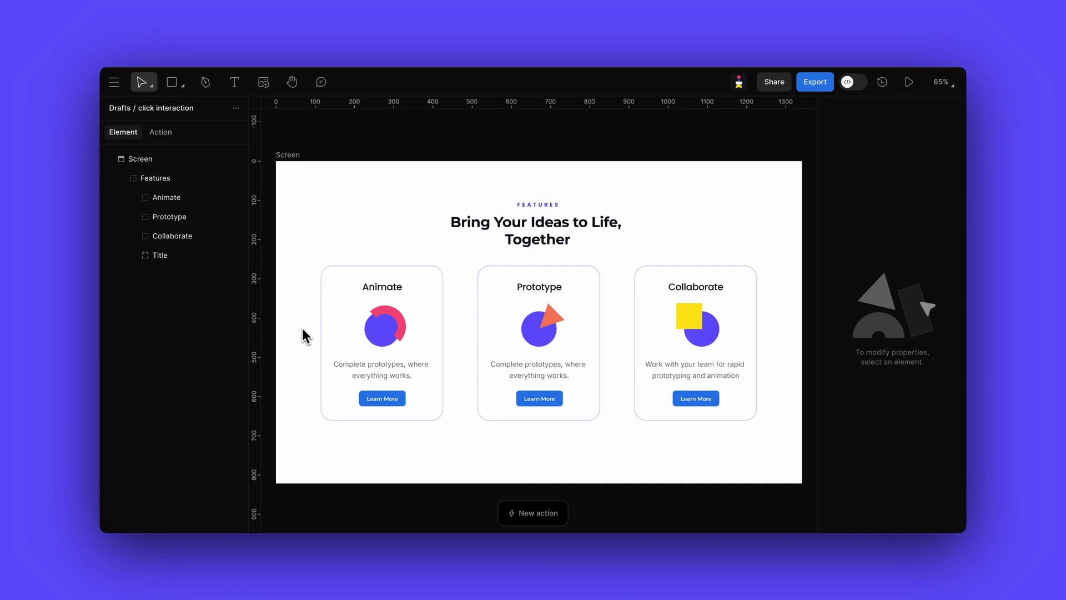
- Select the Animate card through its layer in the Layers panel
click(198, 206)
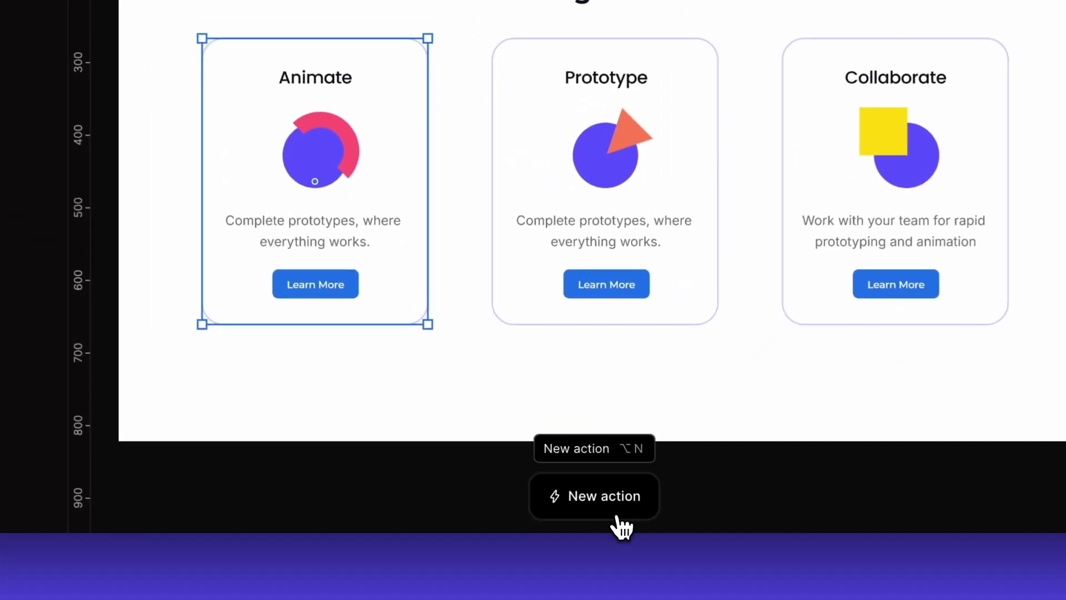
- Add a Click action with an empty 0.3 s timeline to the Animate card, fitting the Screen frame
click(533, 512)
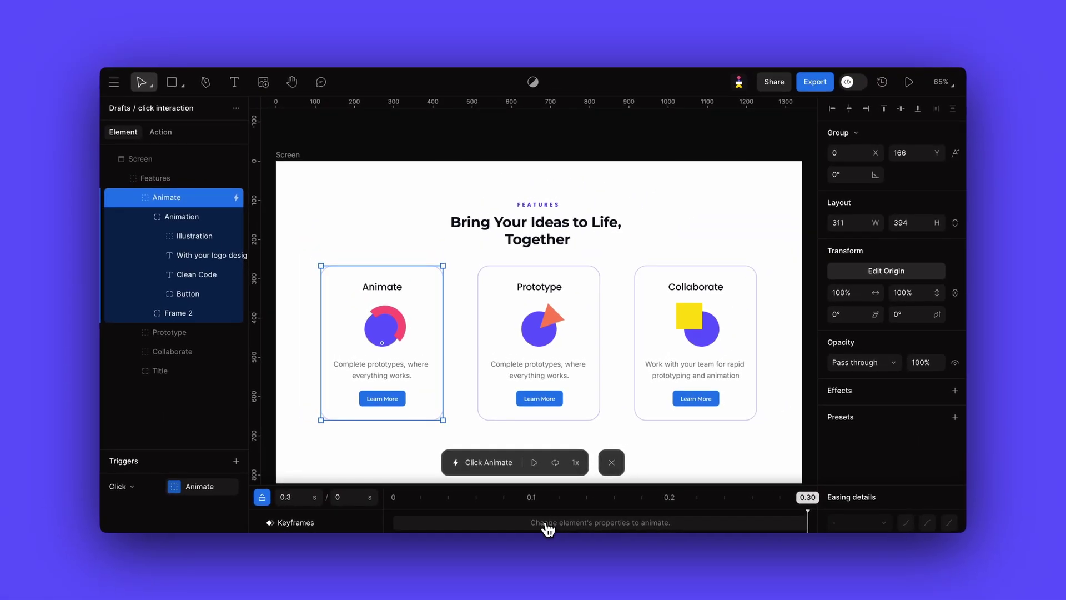
key(super+1)
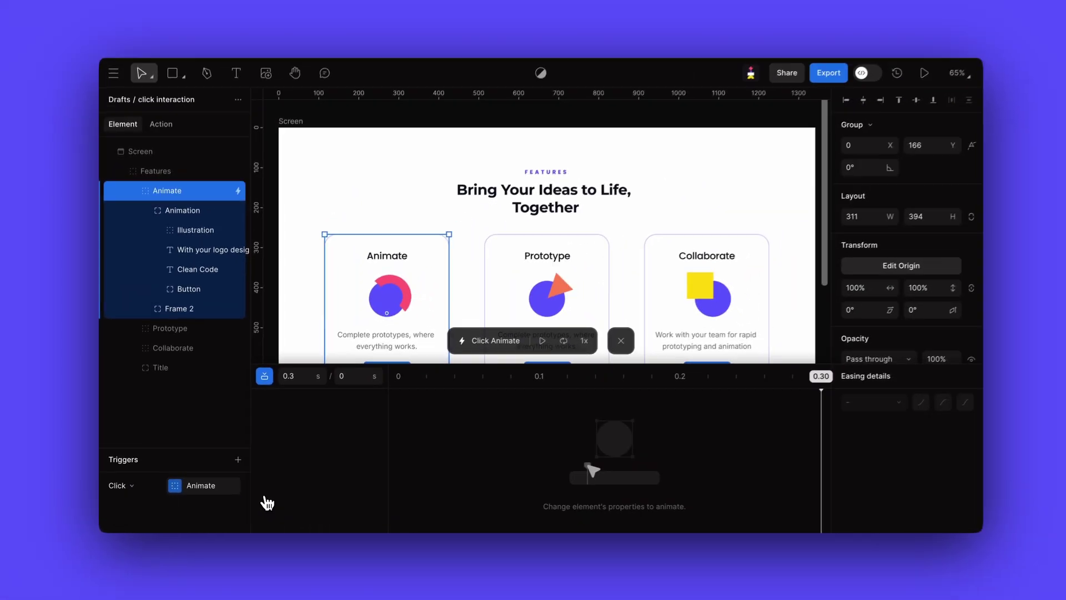
key(super+1)
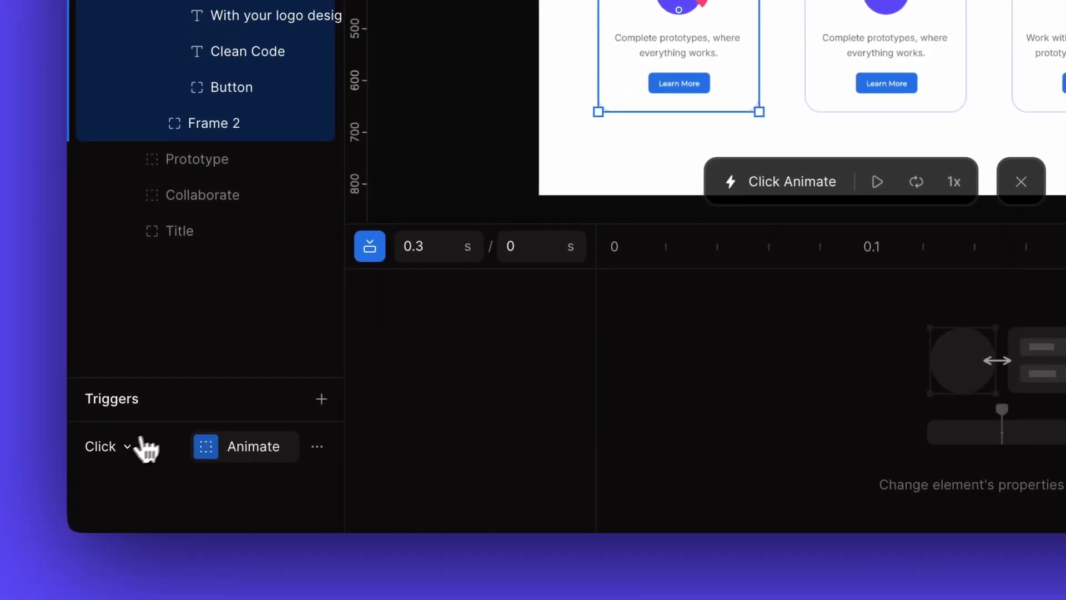
- Keep Click as the trigger, confirm the Animate card as trigger element, then reopen the trigger-event list
click(115, 449)
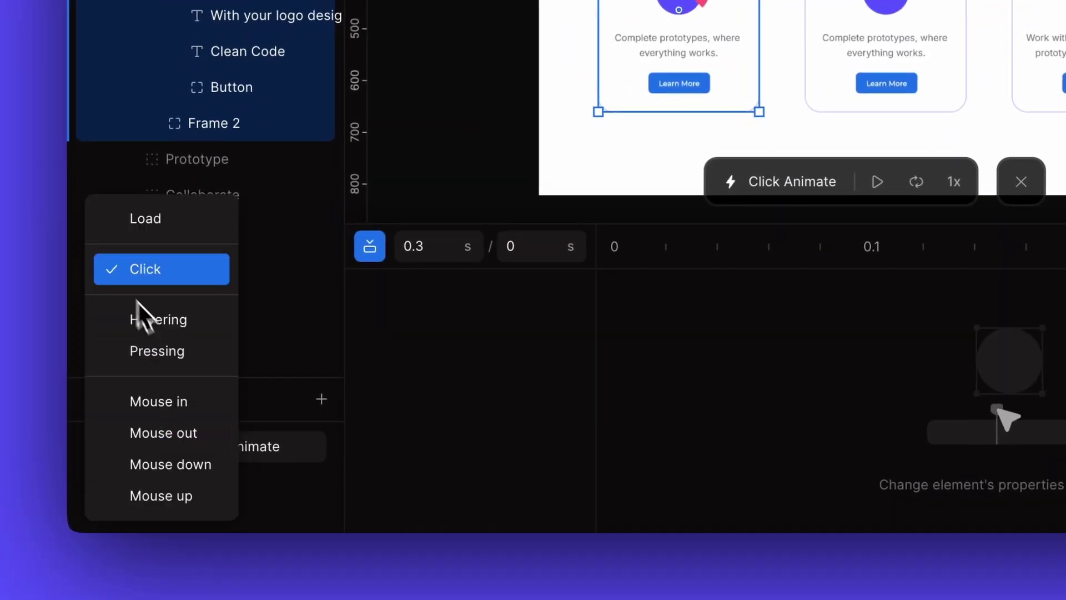
click(184, 272)
click(240, 453)
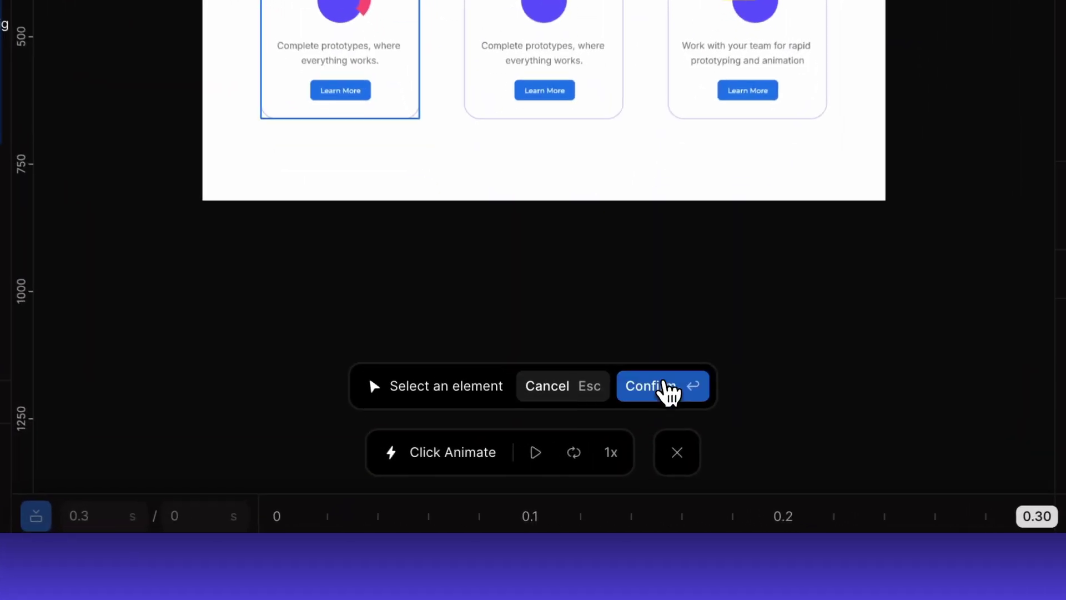
click(607, 453)
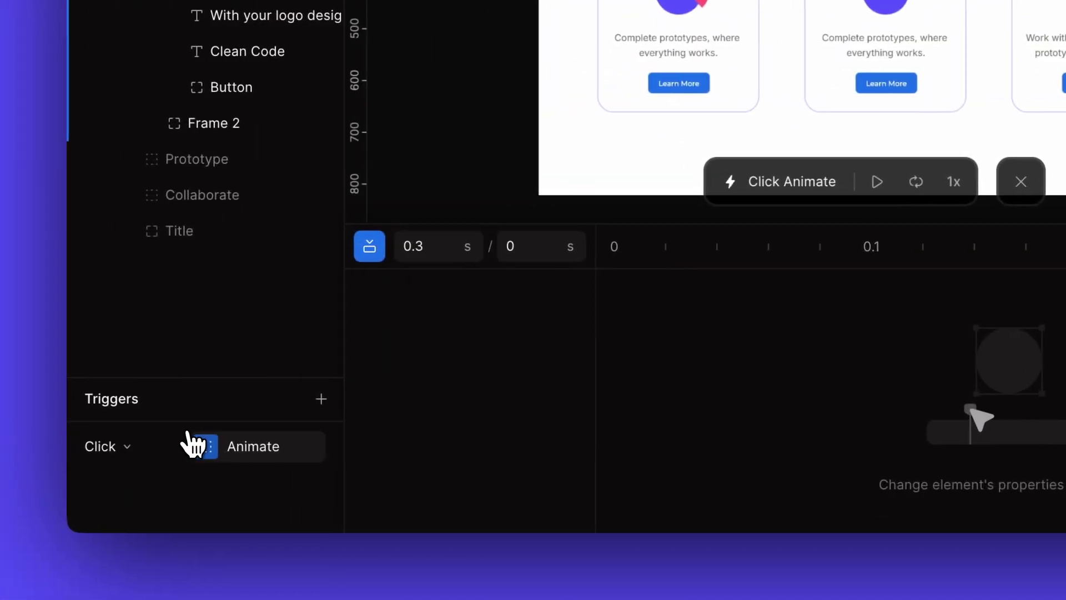
click(109, 460)
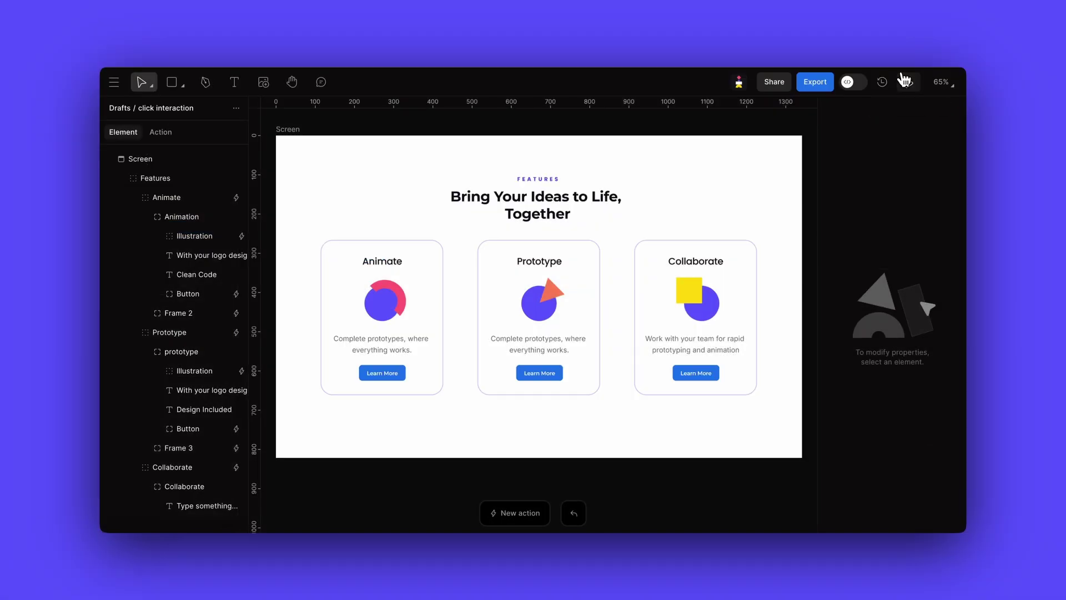
click(903, 81)
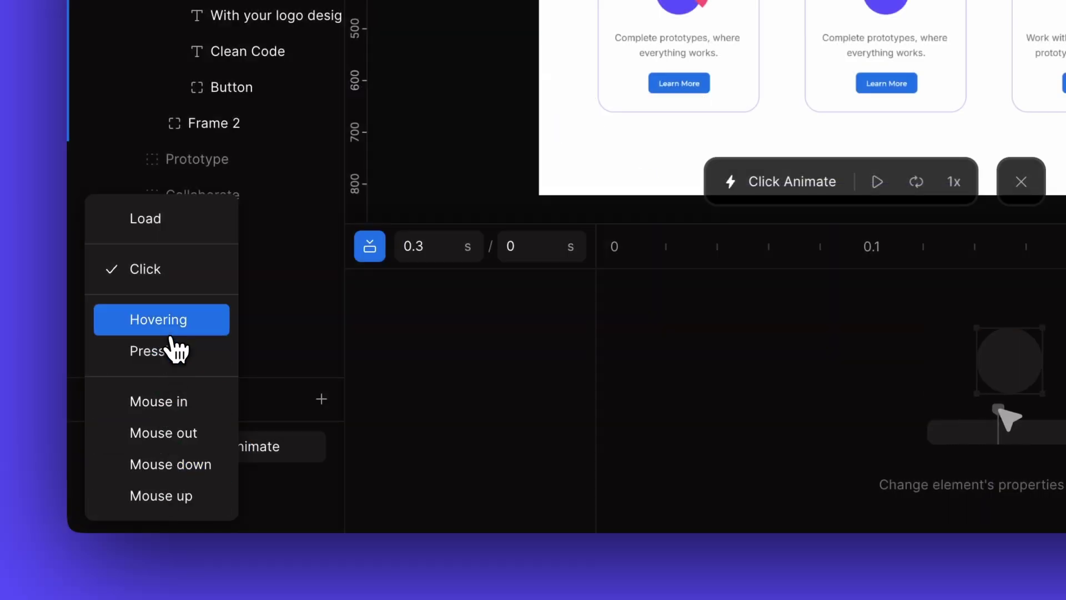
- Switch the trigger to Hovering and confirm the Animate card as its trigger element
click(200, 329)
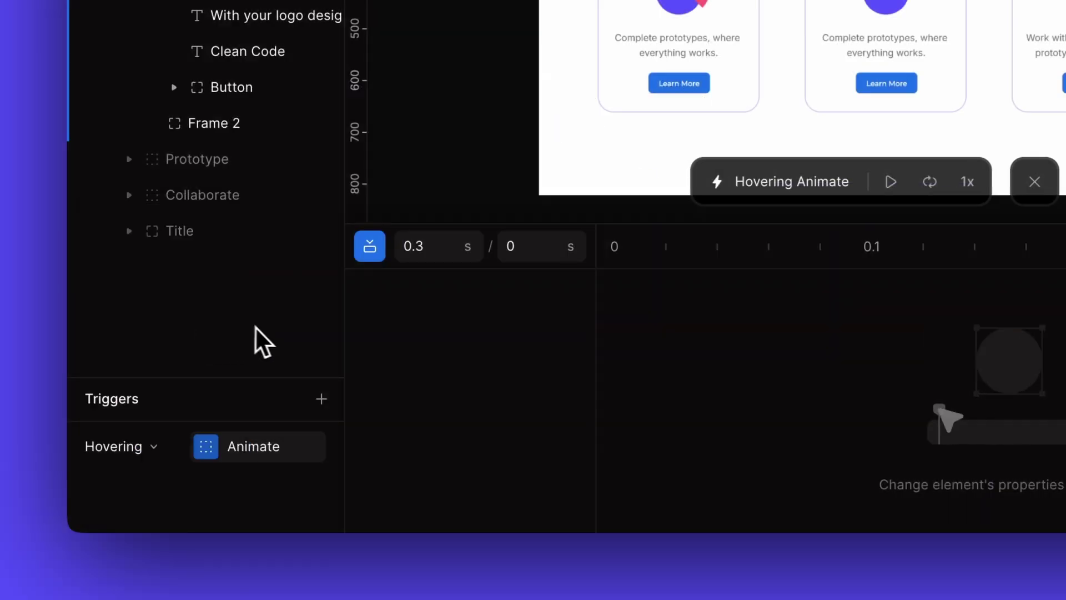
click(239, 449)
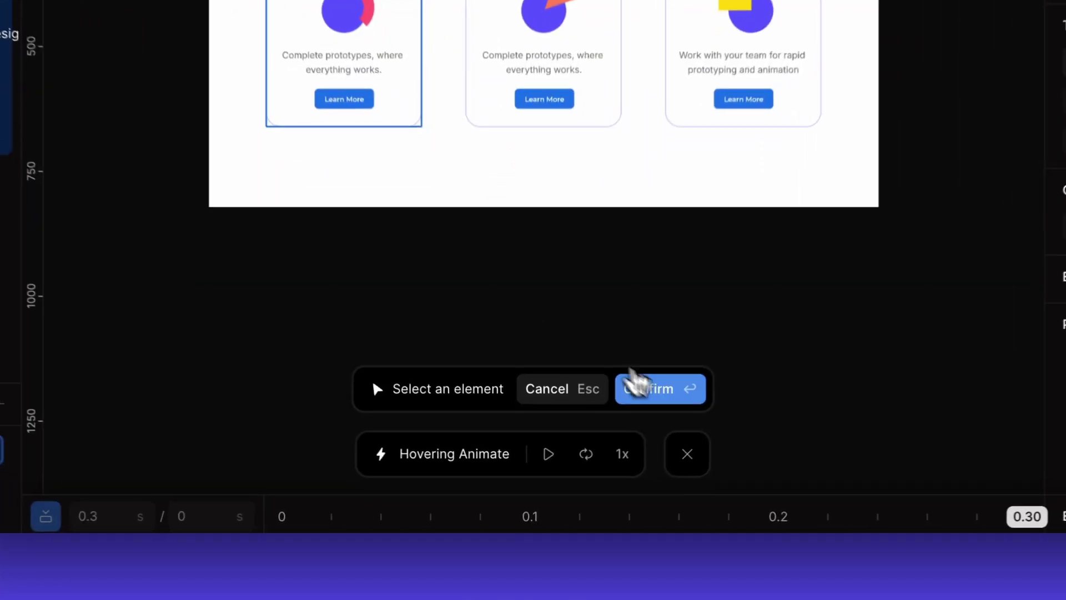
click(594, 453)
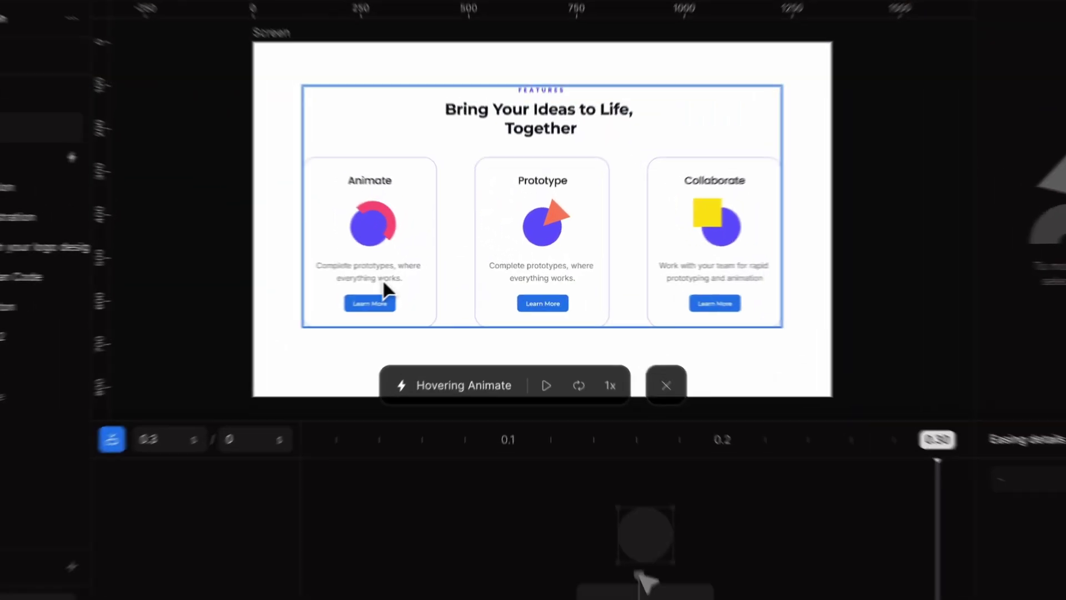
- Drag the Animate card up from y 166 to 133 and give its Position keyframe Ease in-out easing
click(382, 279)
drag(352, 280, 354, 264)
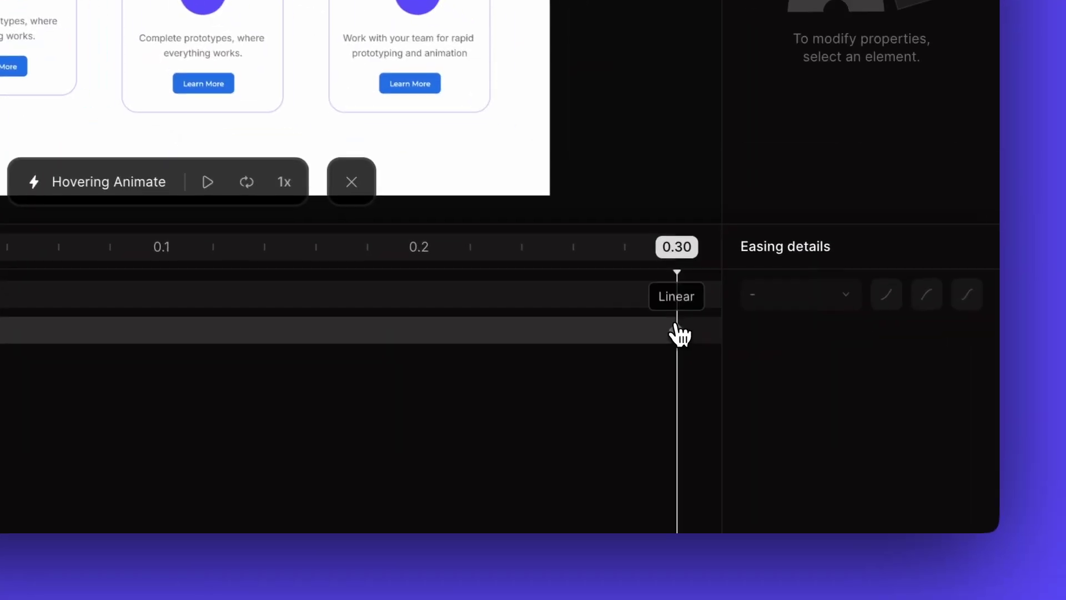
click(1018, 557)
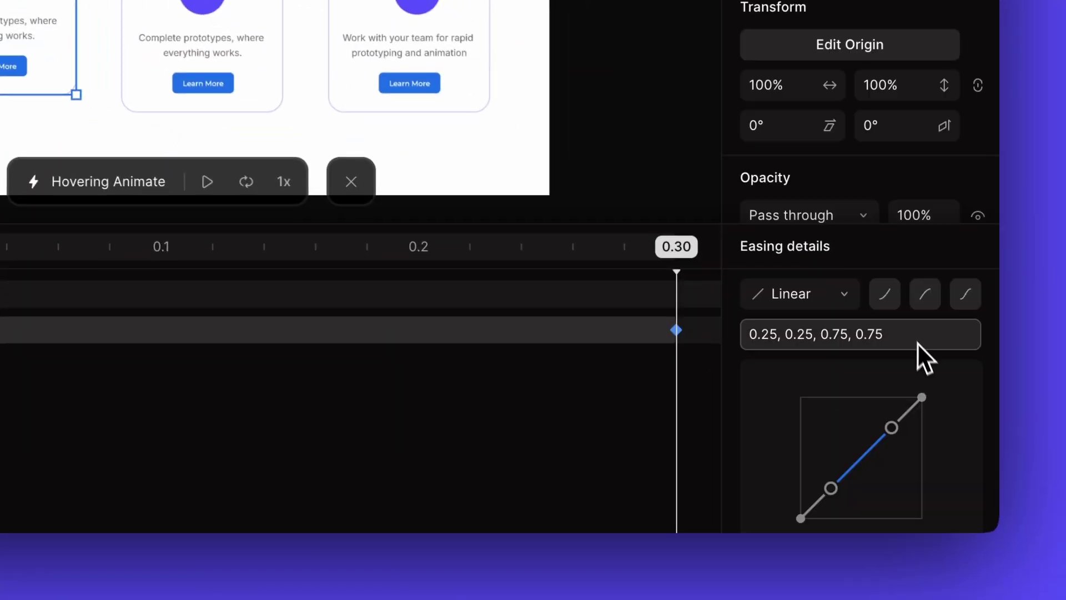
click(967, 294)
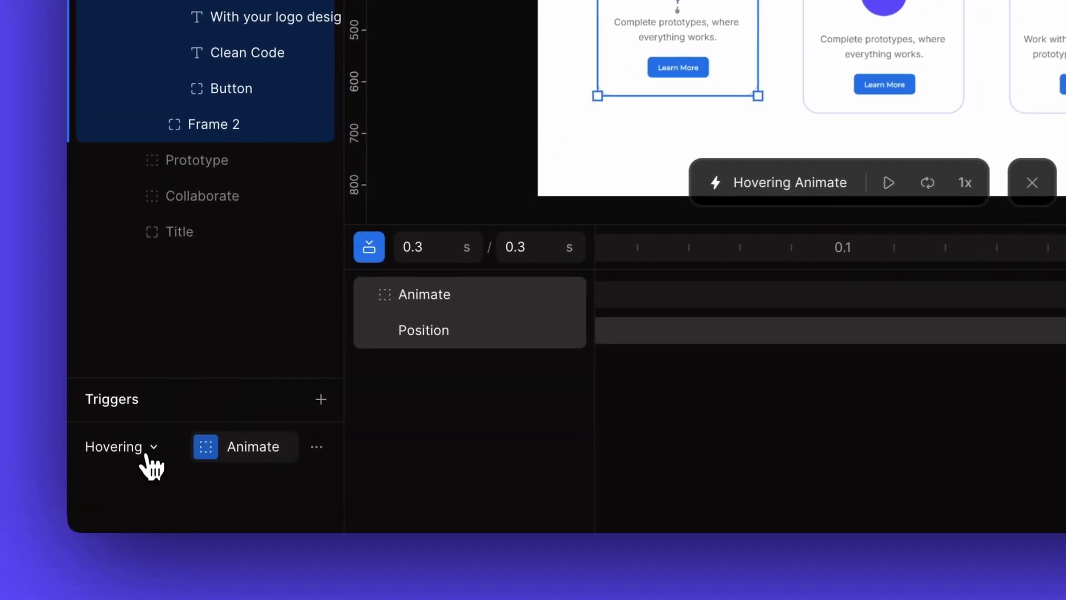
click(142, 487)
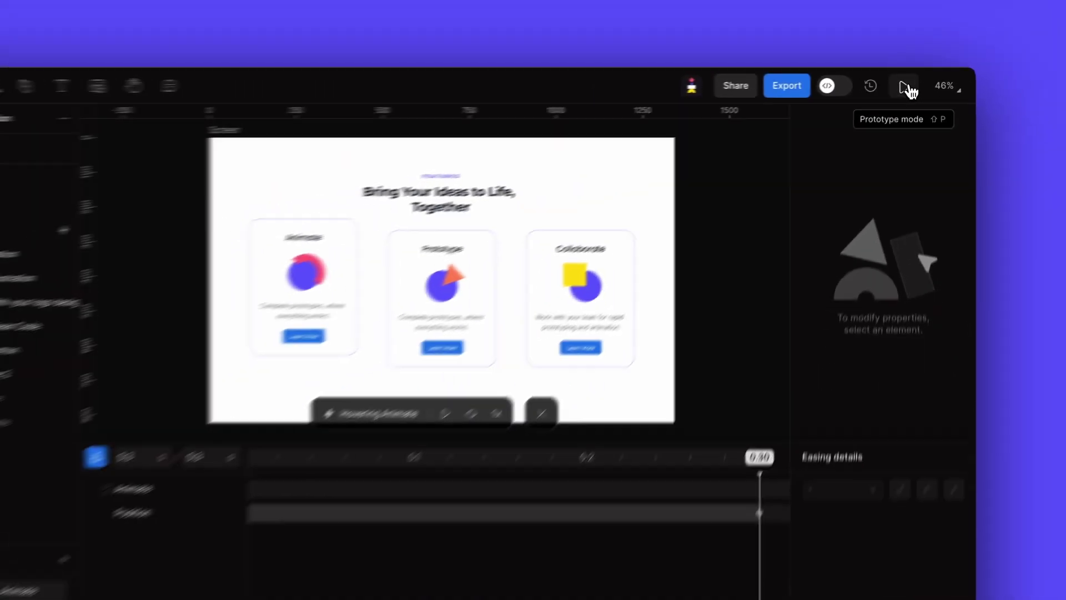
- Play the design in prototype mode to check the Animate card rises on hover
click(891, 96)
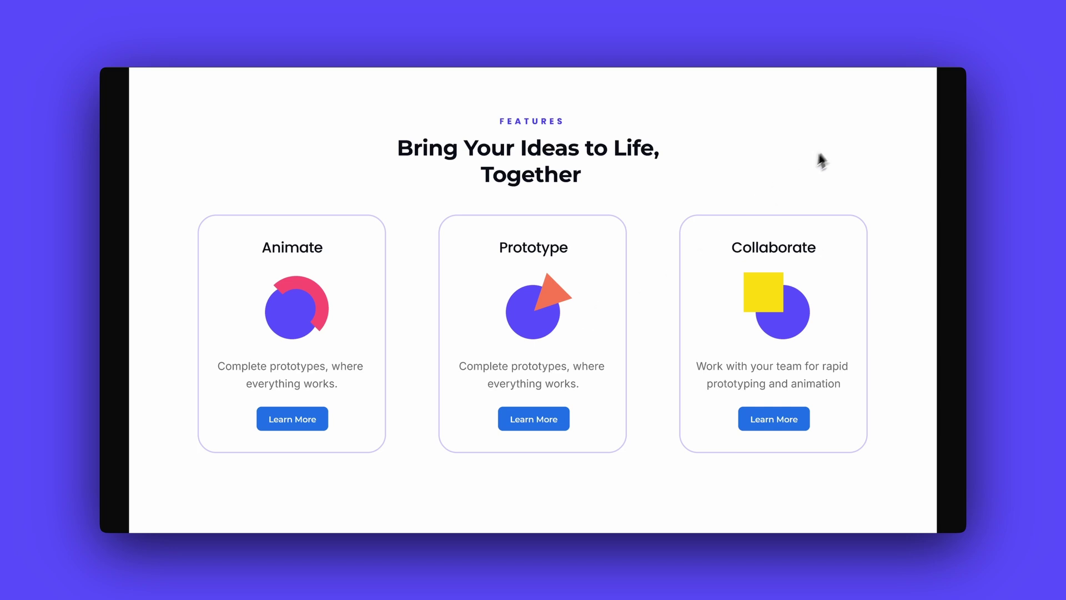
- Leave prototype mode and copy the file's restricted share link
click(956, 81)
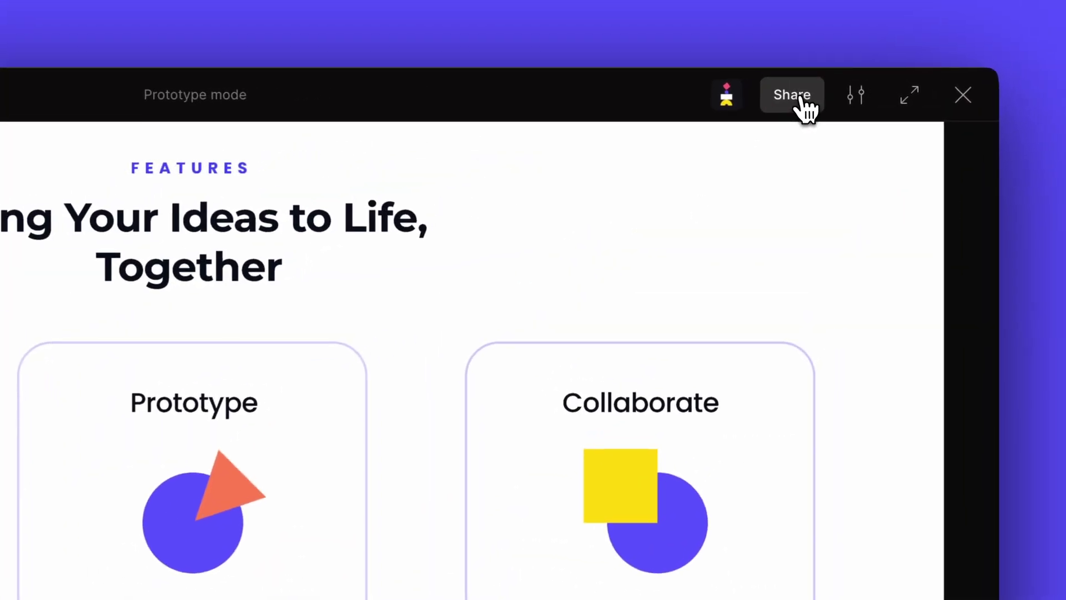
click(794, 95)
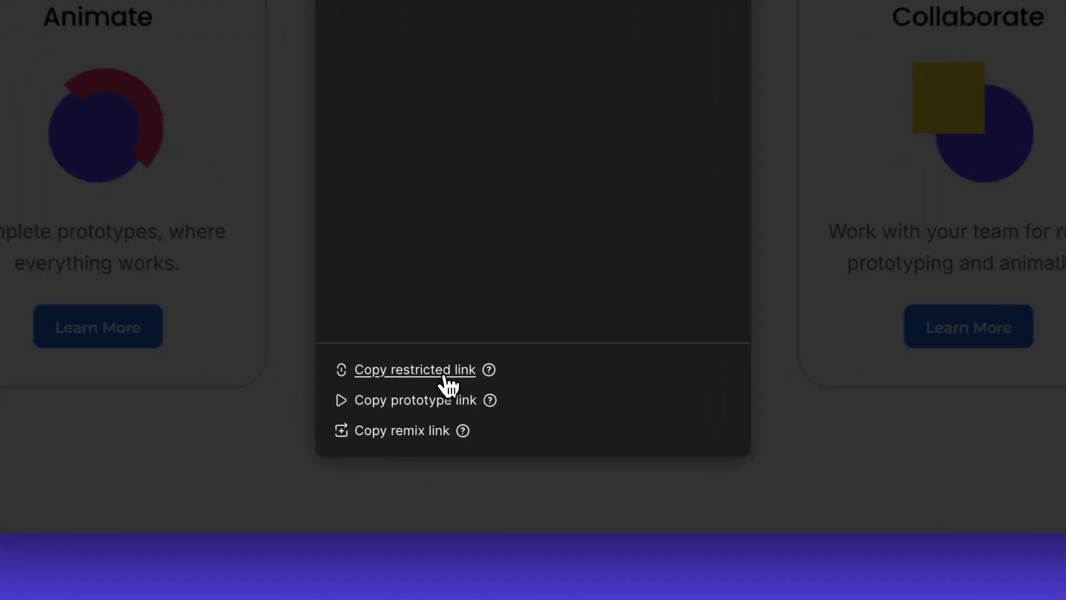
click(448, 382)
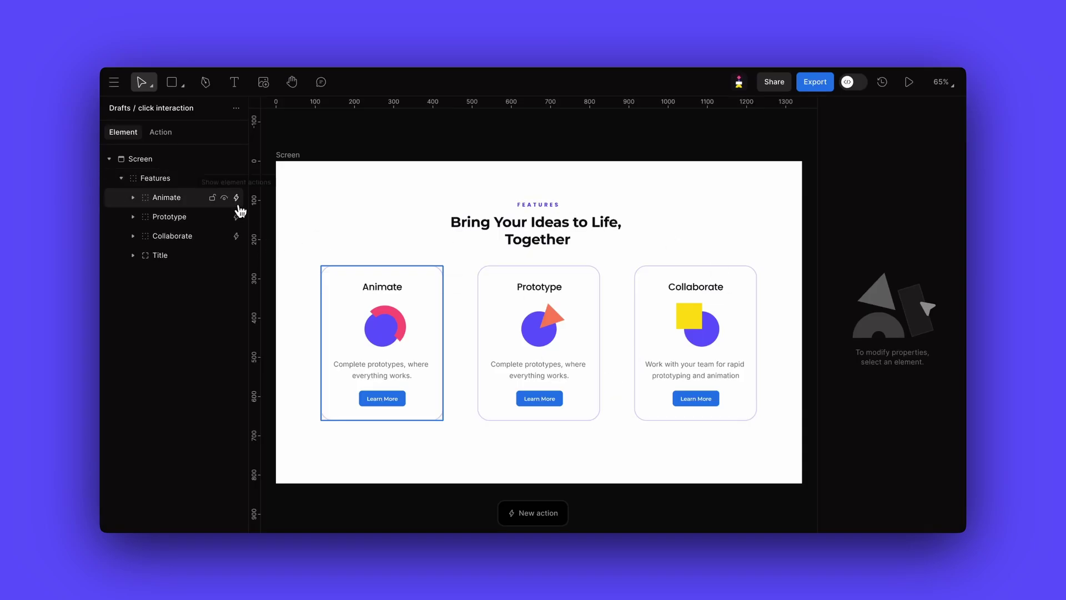
- Copy the prototype link and show its QR code for viewing on mobile
click(236, 197)
mouse_move(488, 395)
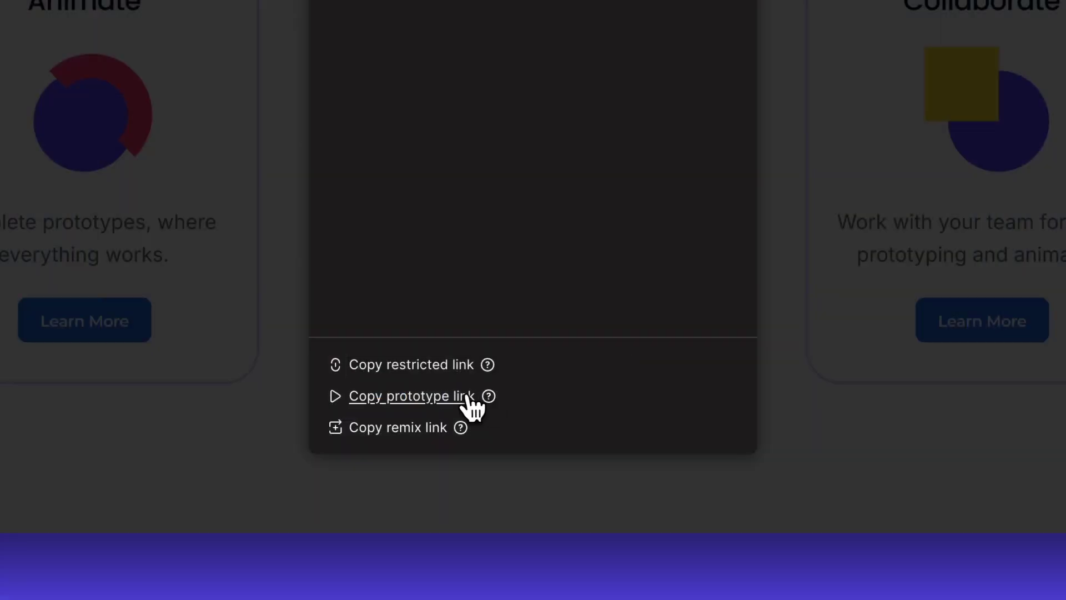
click(468, 408)
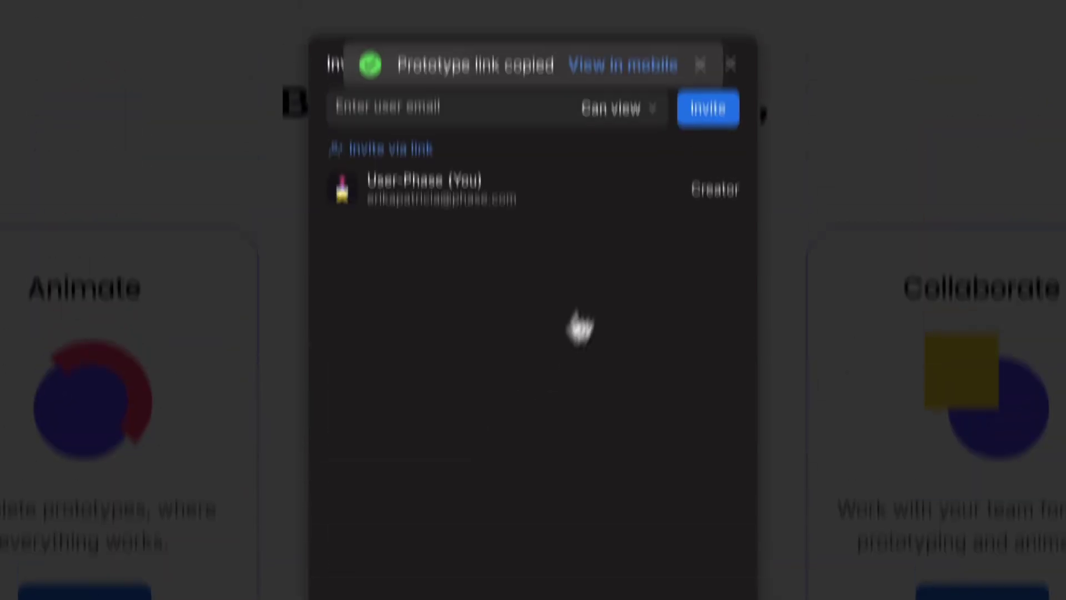
click(641, 185)
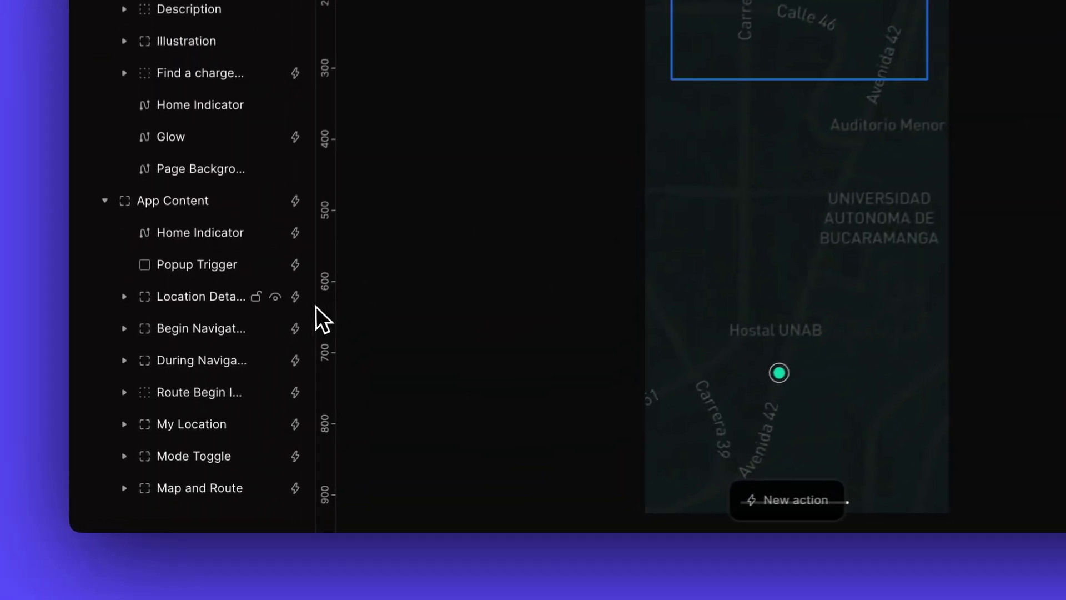
click(296, 296)
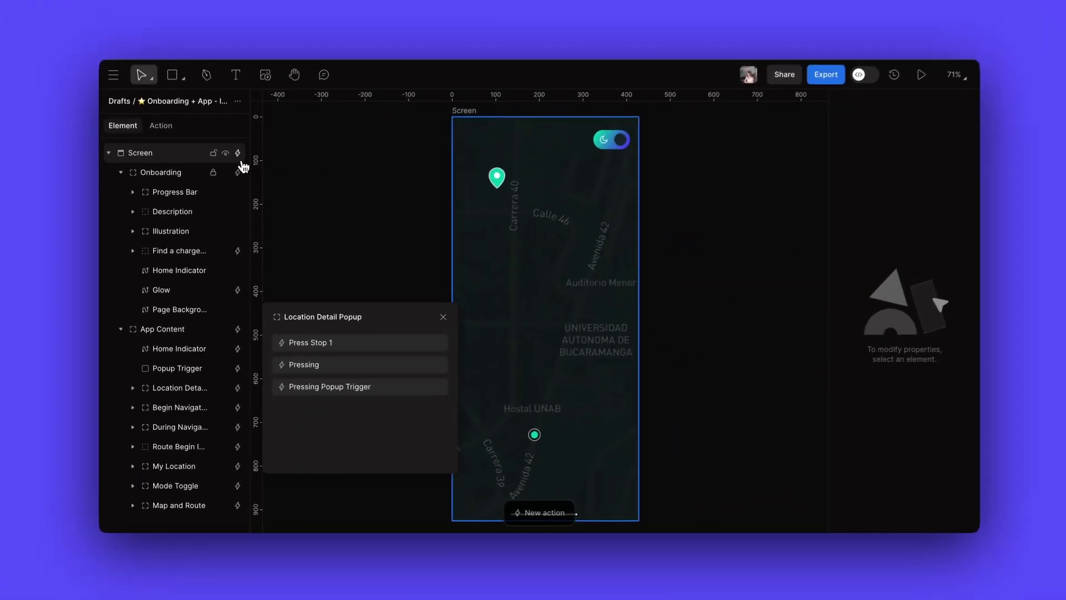
click(237, 159)
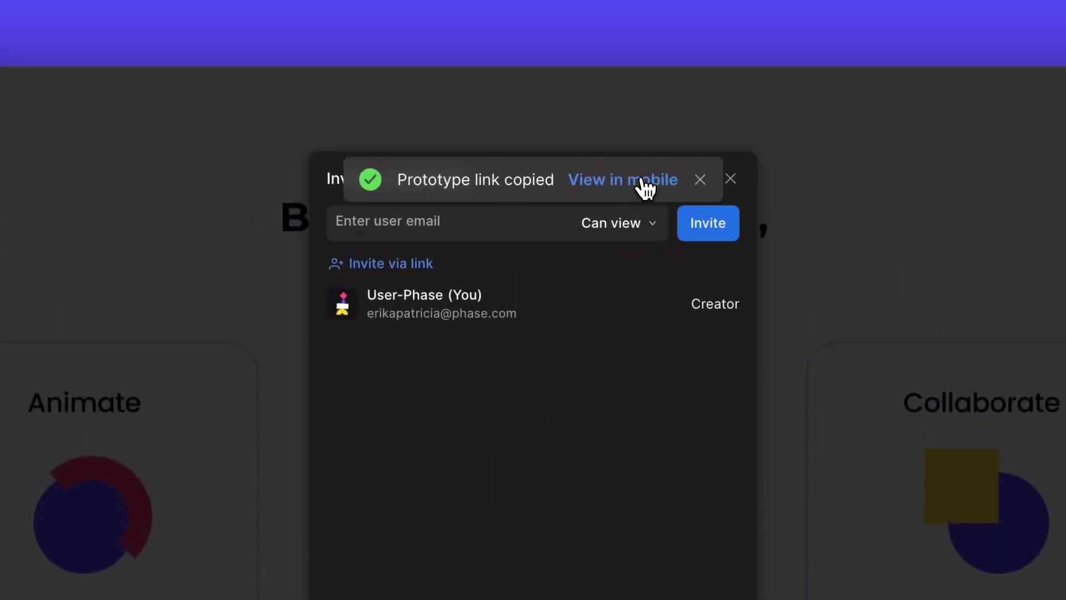
click(638, 178)
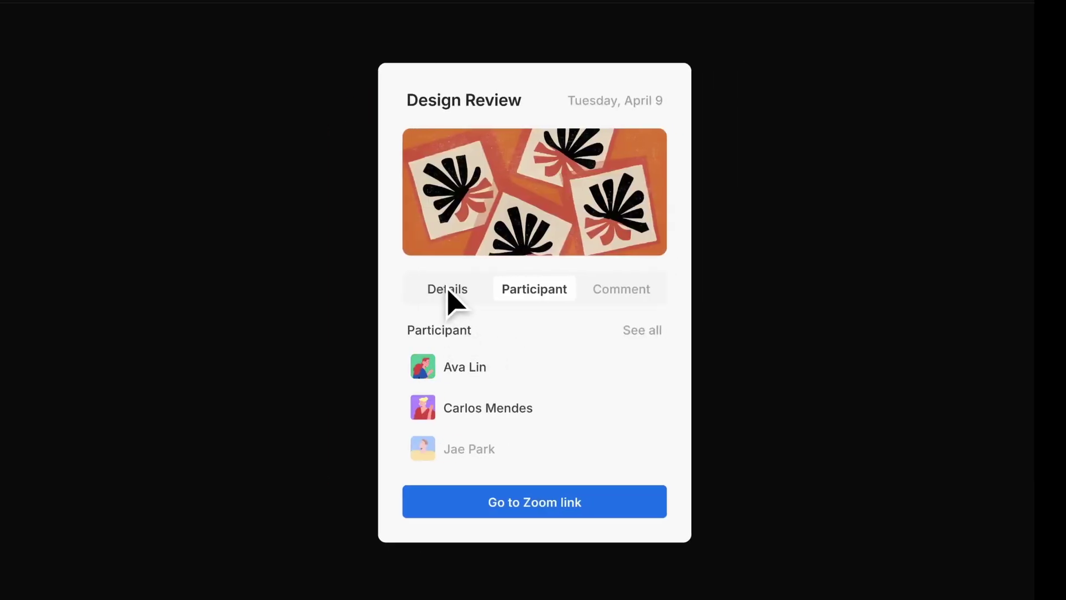
- View the Design Review Details and Participant tabs, then set New Tasks to repeat on Monday
click(447, 290)
click(543, 290)
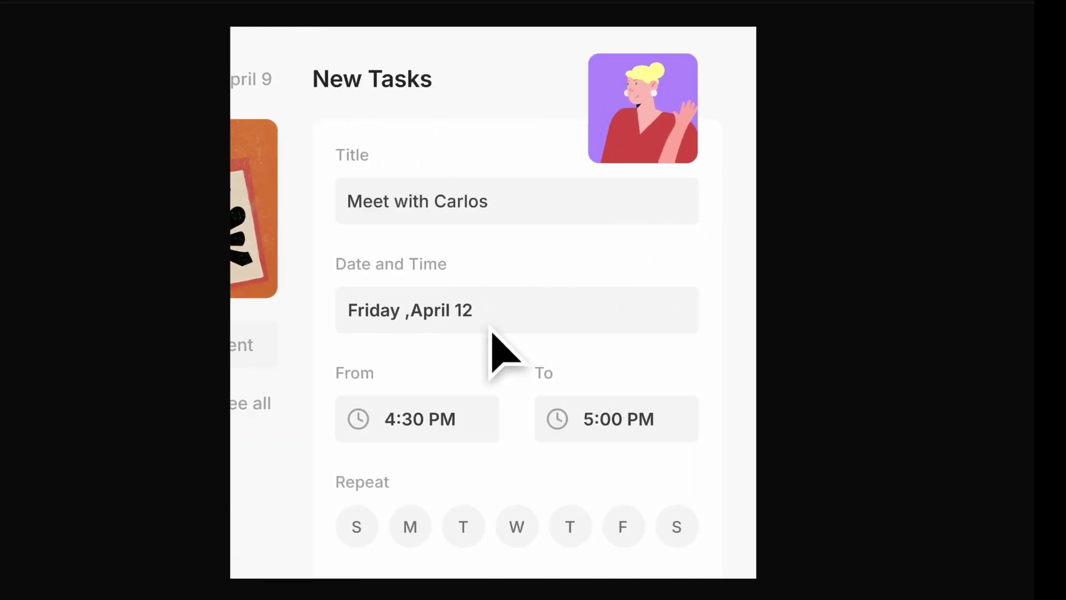
click(417, 525)
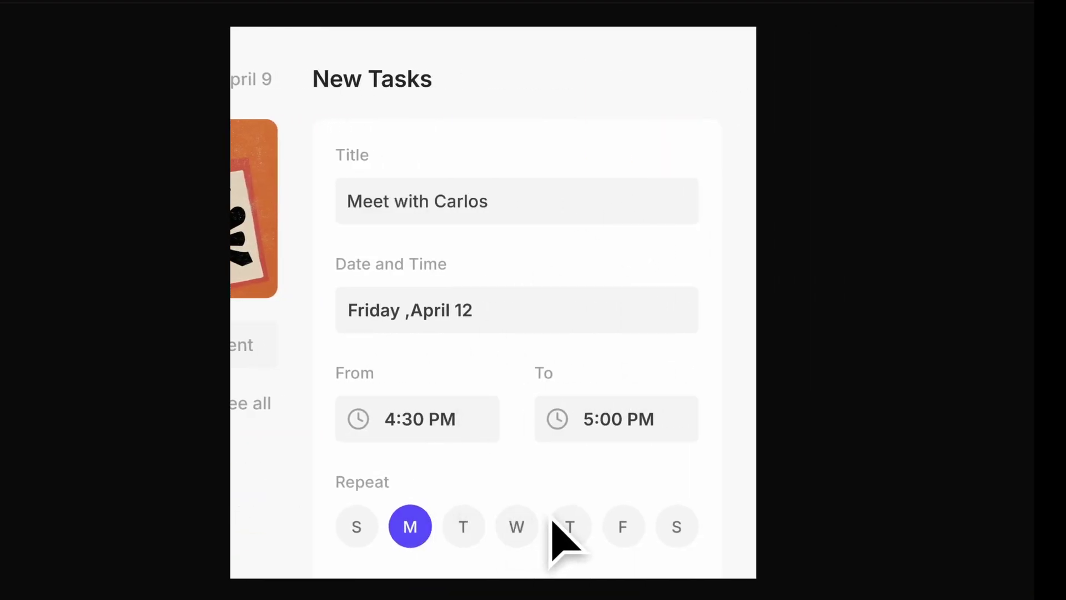